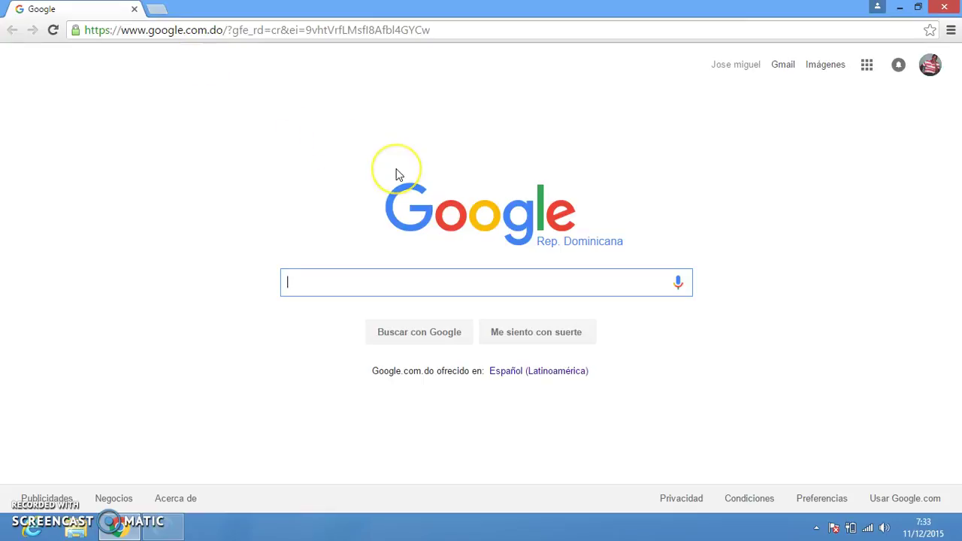
Step: Open Google Drive from the Google home page and create a new Google Forms form
{"action": "left_click", "coordinate": [866, 65]}
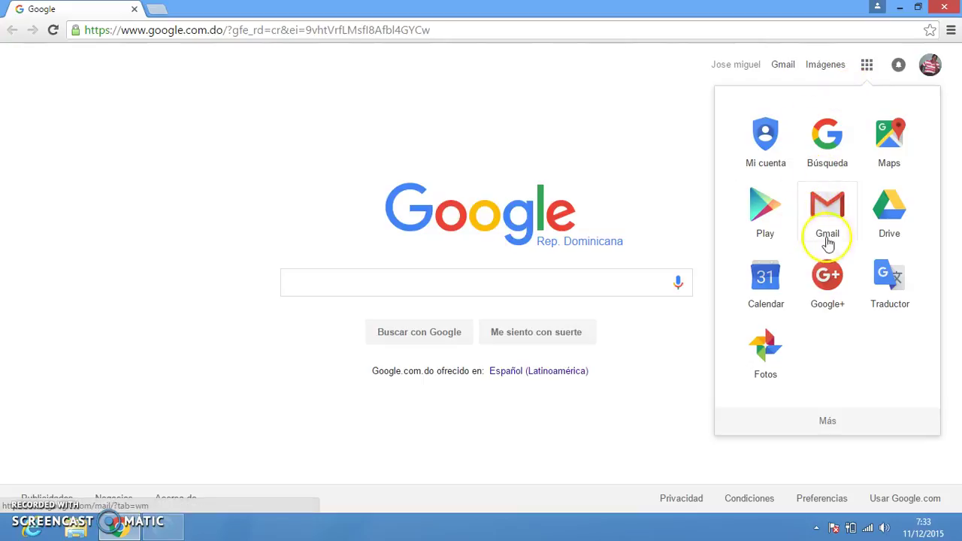
{"action": "left_click", "coordinate": [892, 217]}
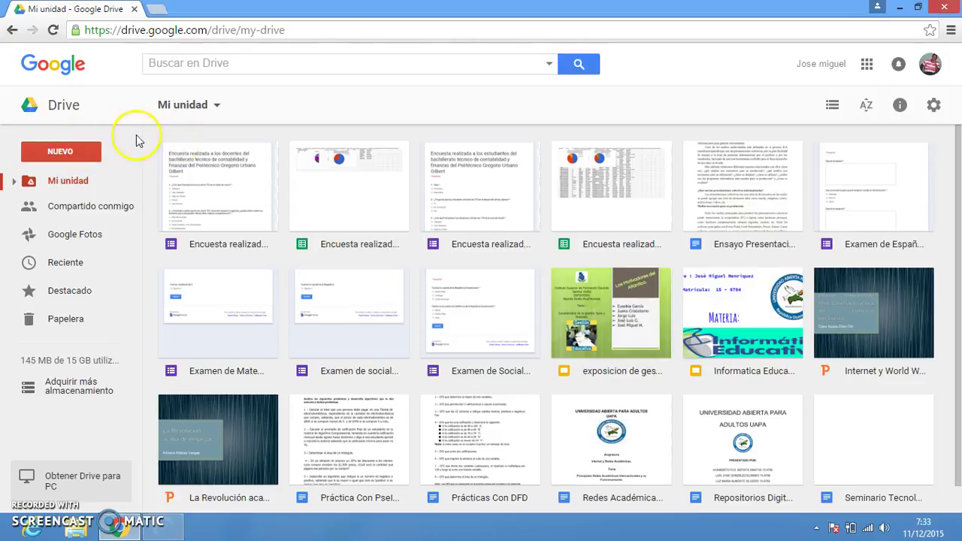
{"action": "left_click", "coordinate": [80, 154]}
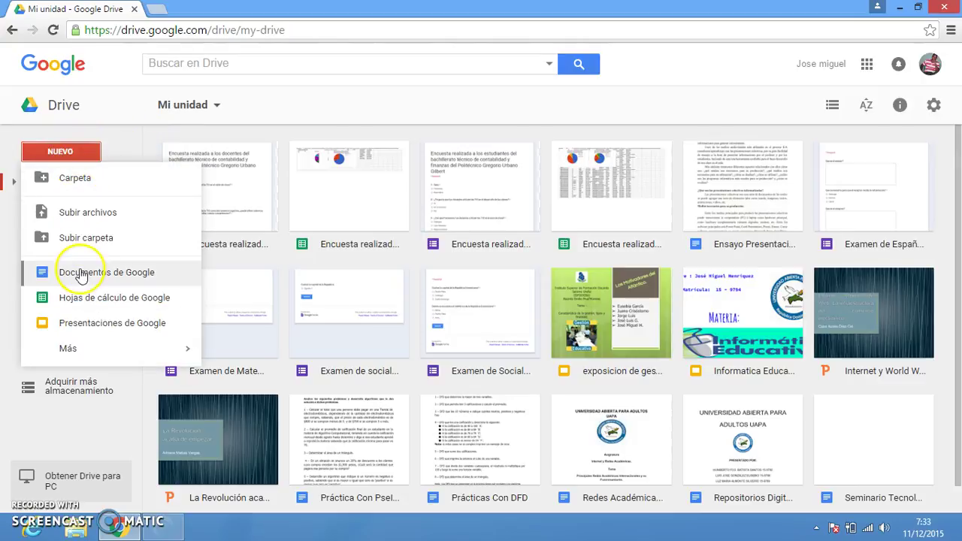
{"action": "mouse_move", "coordinate": [100, 350]}
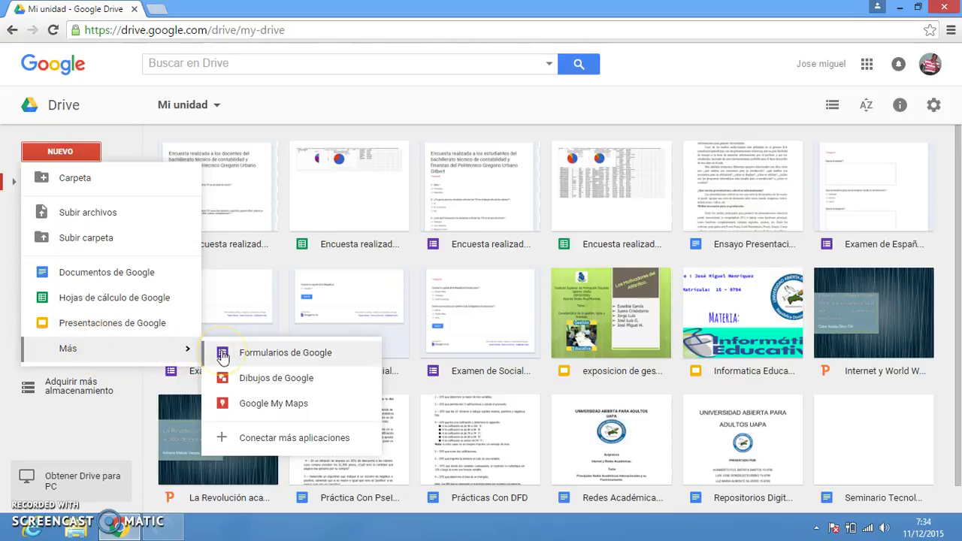
{"action": "left_click", "coordinate": [248, 352]}
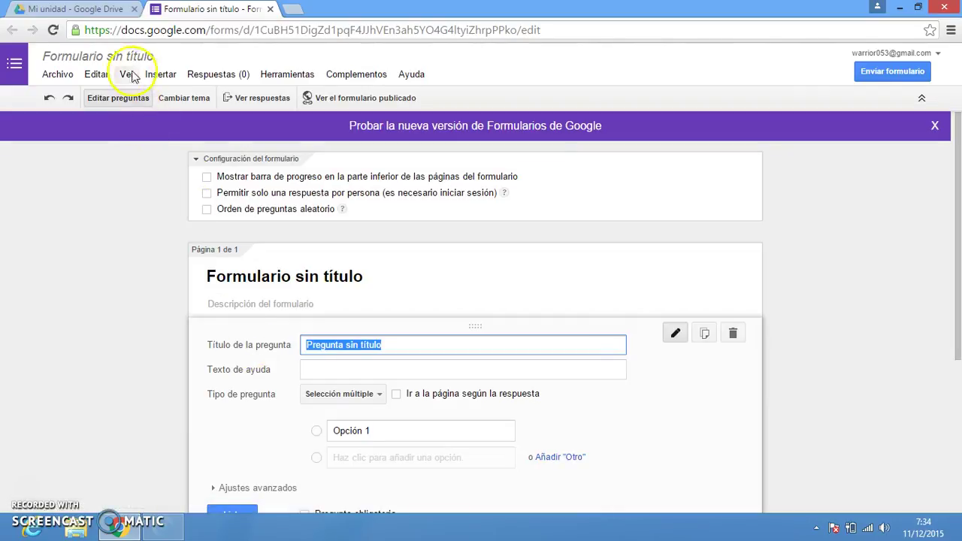
Step: Rename the untitled form as "Examen de Sociales"
{"action": "left_click", "coordinate": [112, 60]}
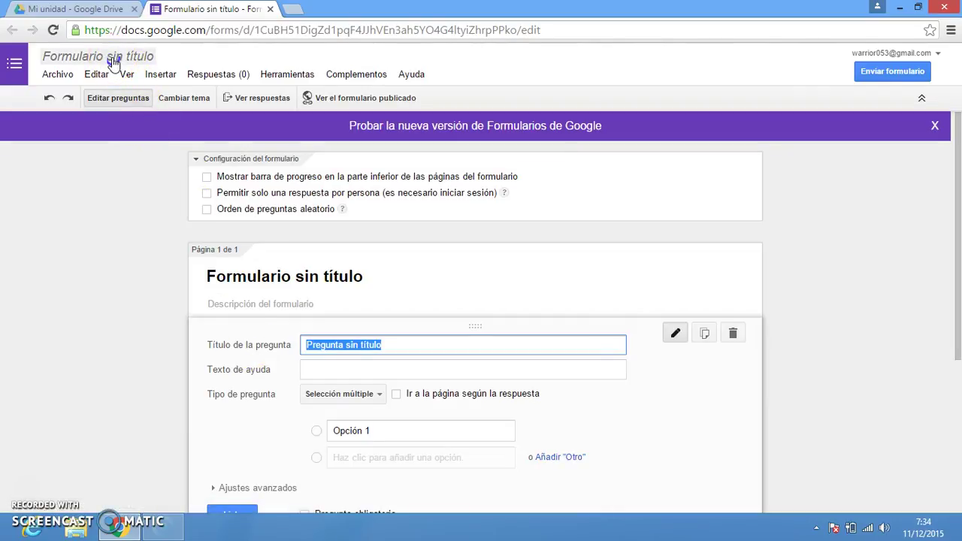
{"action": "left_click", "coordinate": [112, 60]}
{"action": "type", "text": "E"}
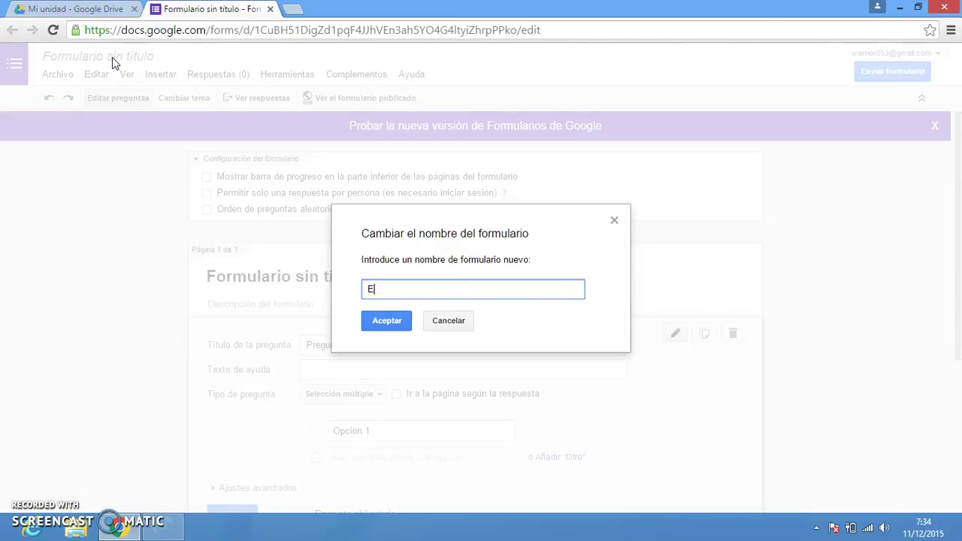
{"action": "type", "text": "xamen de Sociales"}
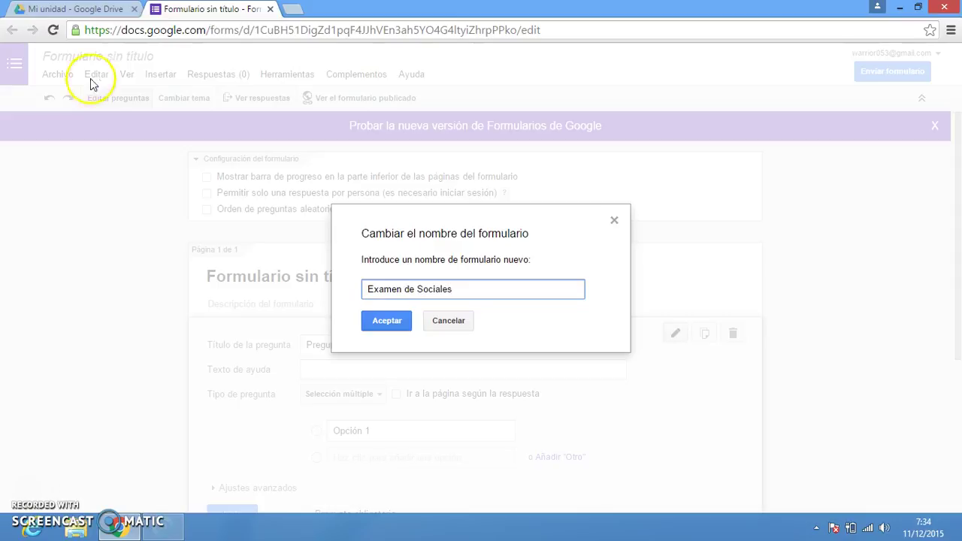
{"action": "left_click", "coordinate": [384, 320]}
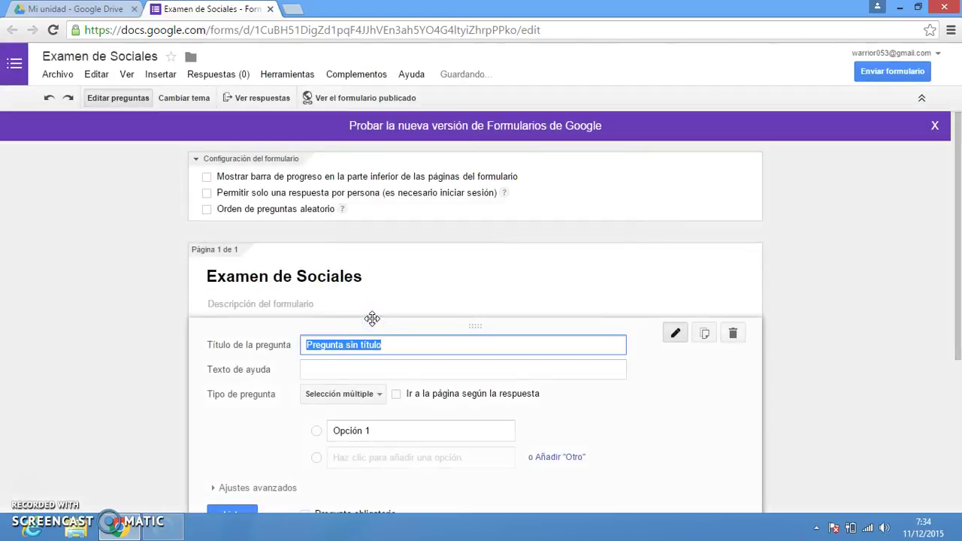
{"action": "left_click", "coordinate": [275, 275]}
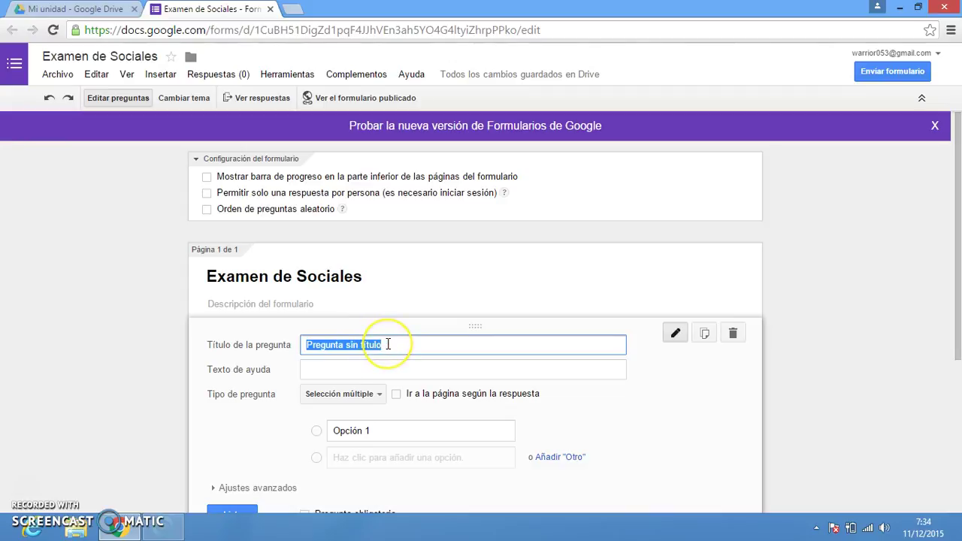
Step: Title the first question "¿Cual es la capital de la República Dominicana?"
{"action": "key", "text": "BackSpace"}
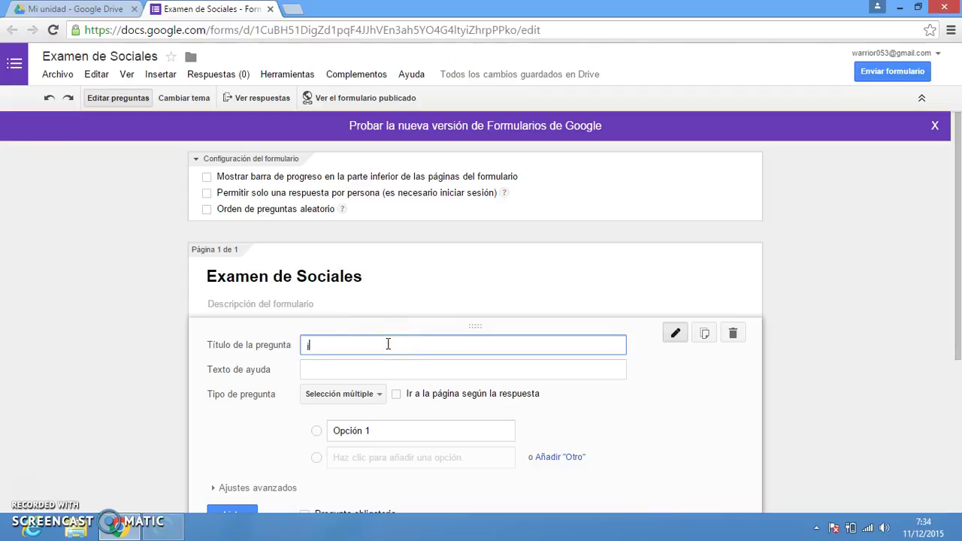
{"action": "type", "text": "¿Cual es la capital de la República"}
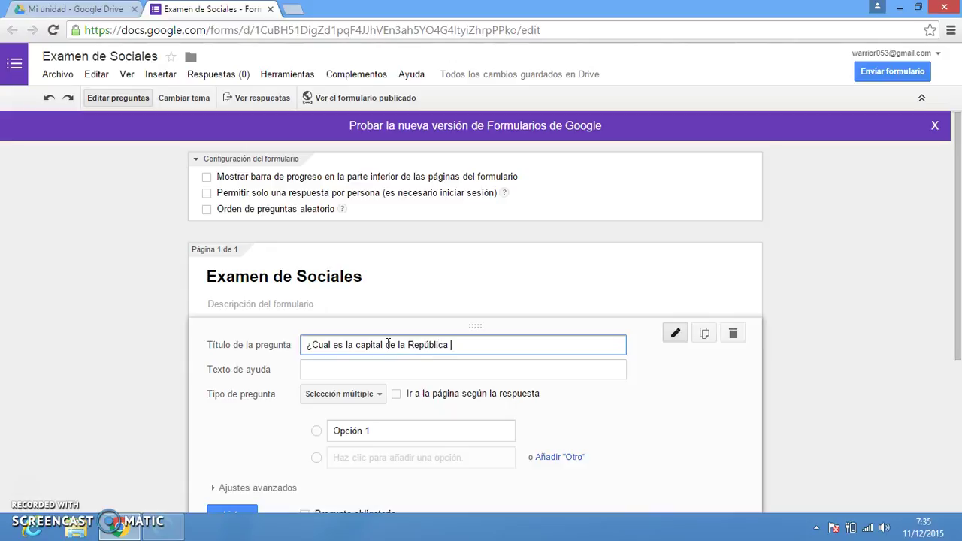
{"action": "type", "text": " Dominicana?"}
{"action": "left_click", "coordinate": [376, 350]}
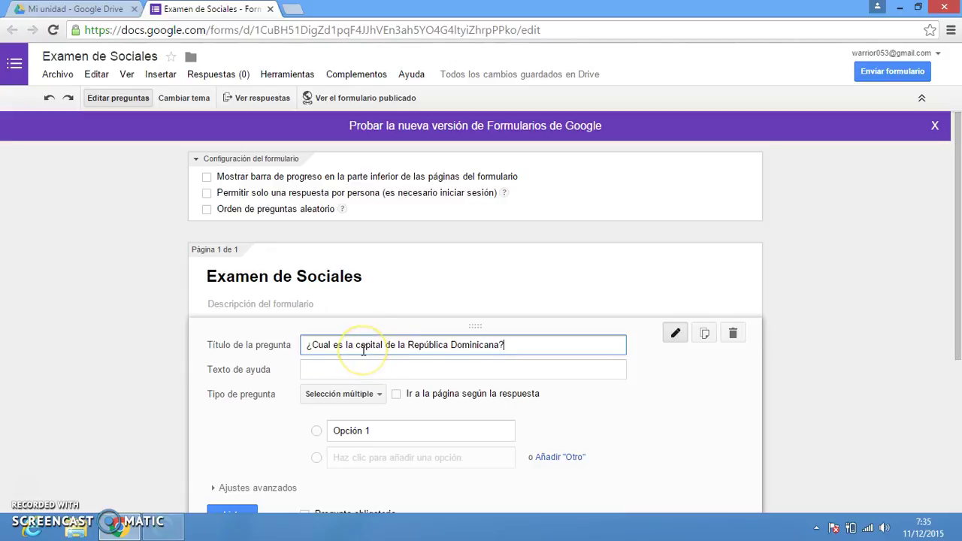
{"action": "left_click", "coordinate": [321, 346]}
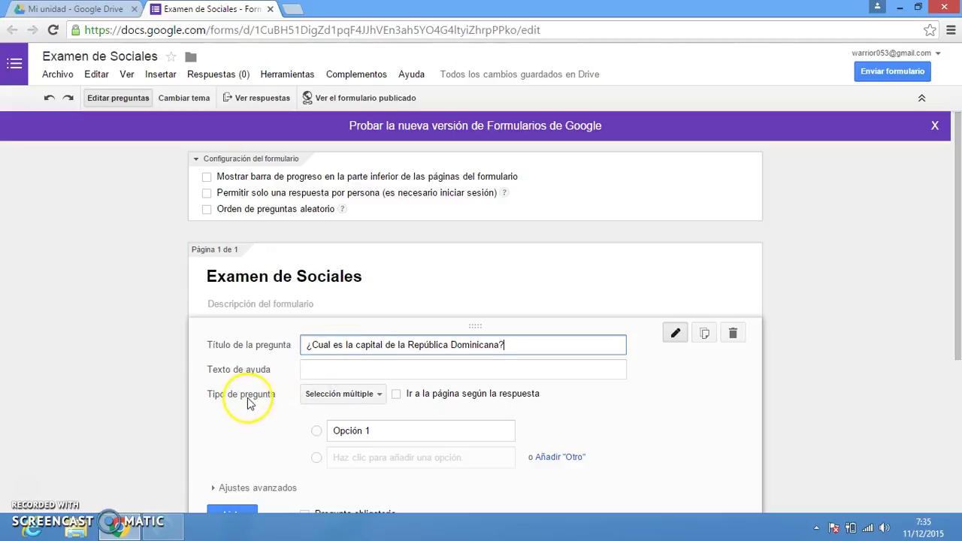
Step: Set the type of the capital question to Selección múltiple
{"action": "left_click", "coordinate": [375, 394]}
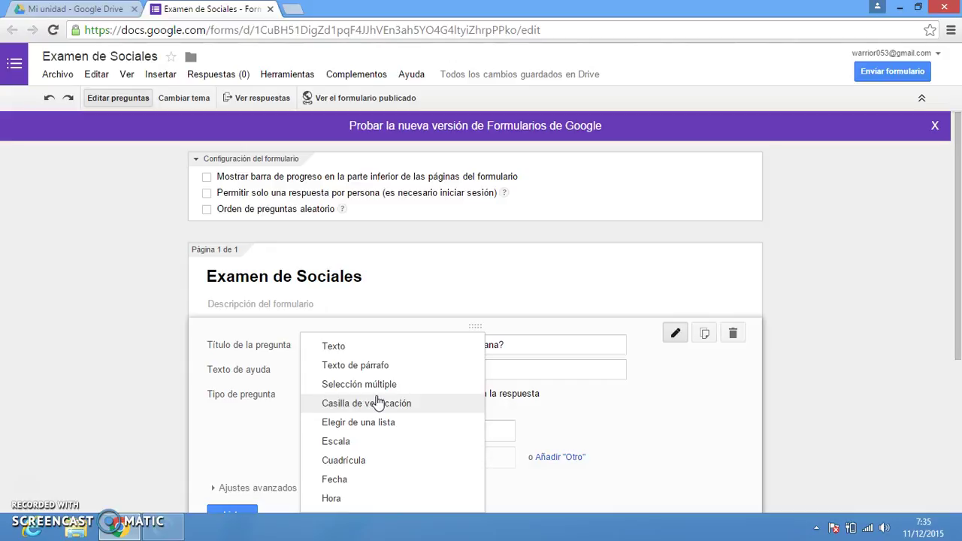
{"action": "key", "text": "Up"}
{"action": "key", "text": "Up"}
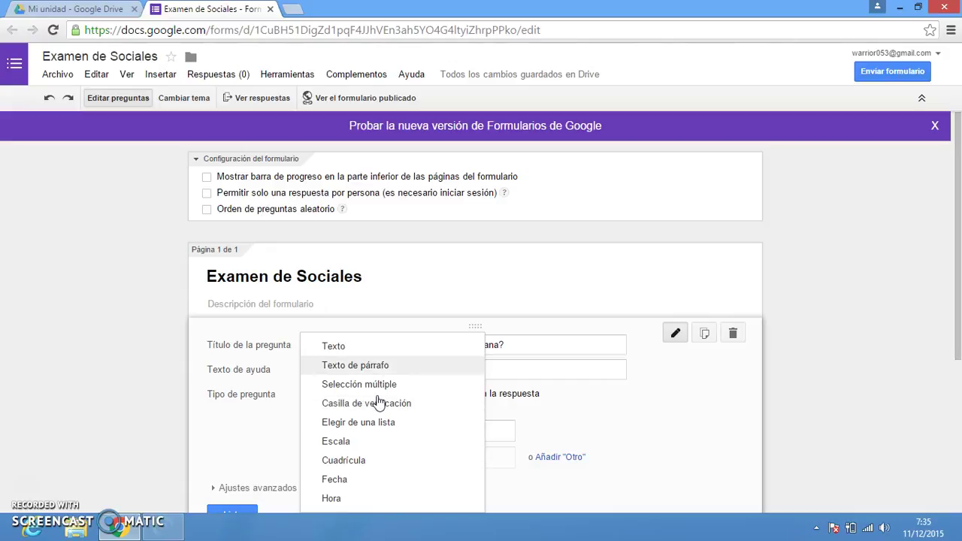
{"action": "left_click", "coordinate": [380, 371]}
{"action": "left_click", "coordinate": [368, 384]}
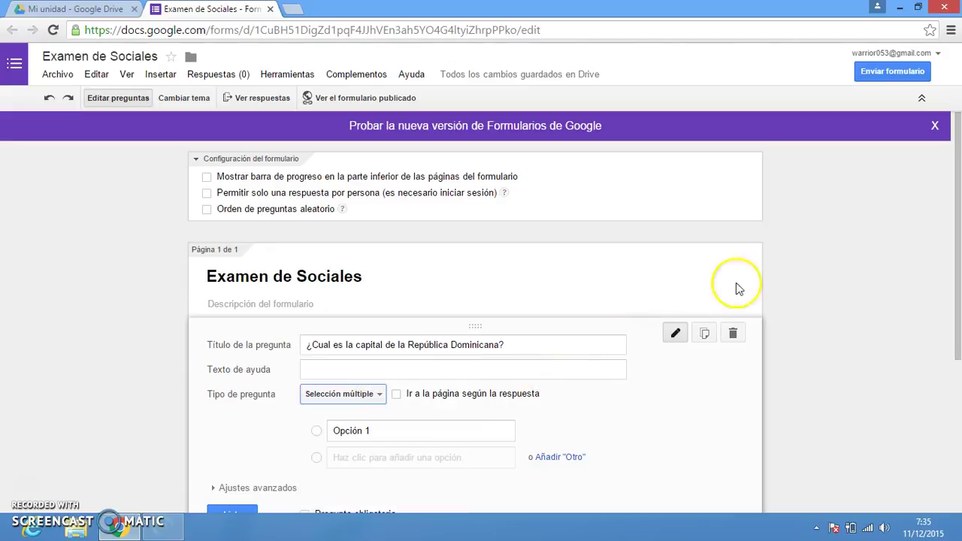
Step: Enter "Puerto Plata" and "Santiago" as the first two answer options of the capital question
{"action": "left_click", "coordinate": [957, 154]}
{"action": "left_click_drag", "start_coordinate": [957, 154], "coordinate": [953, 219]}
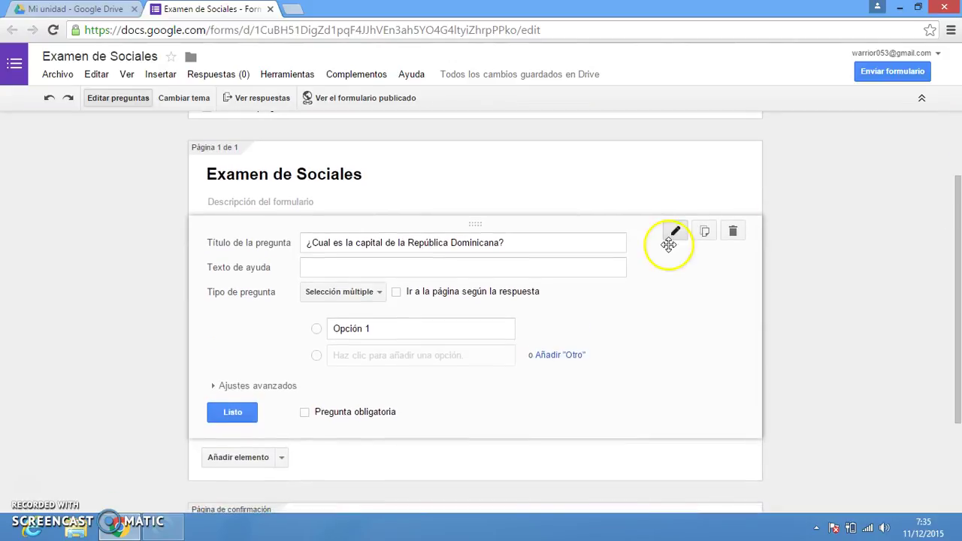
{"action": "left_click", "coordinate": [390, 332]}
{"action": "double_click", "coordinate": [391, 331]}
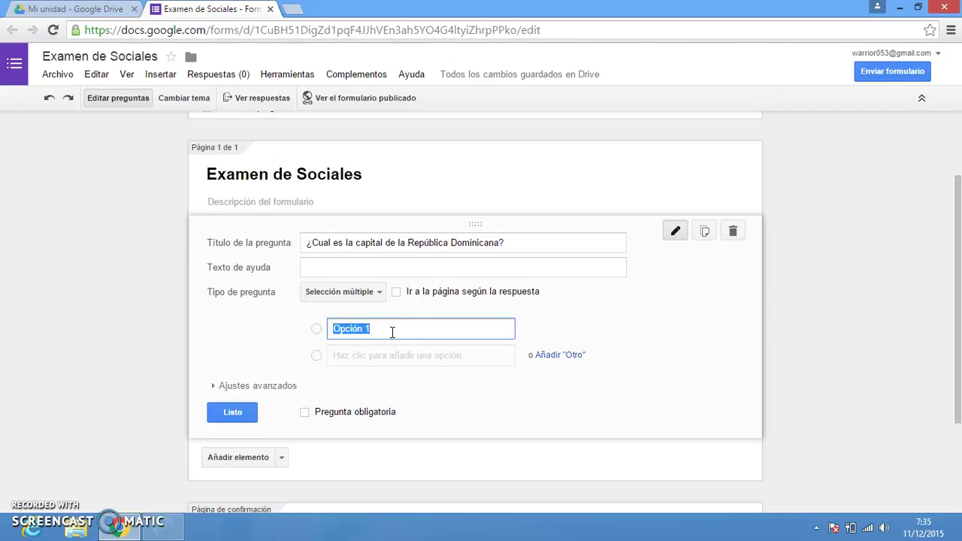
{"action": "type", "text": "Puerto Plata"}
{"action": "left_click", "coordinate": [388, 356]}
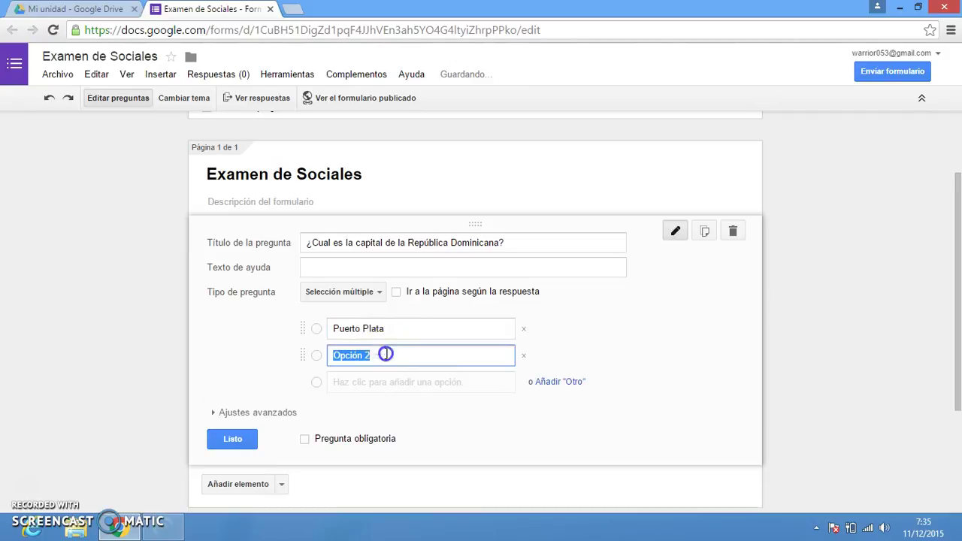
{"action": "type", "text": "Santiago"}
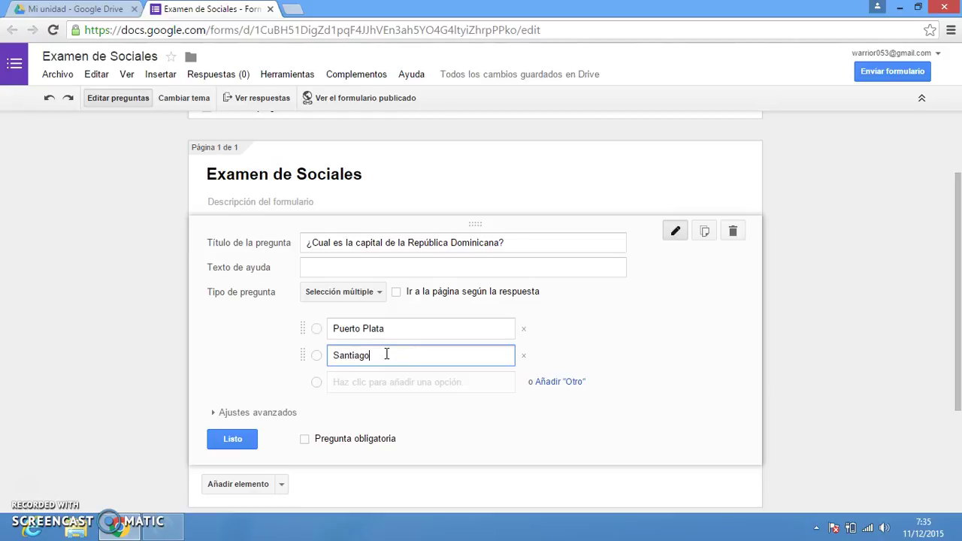
Step: Add "Barahona" and "Santo Domingo" as the third and fourth options, and finish the question as mandatory
{"action": "left_click", "coordinate": [378, 382]}
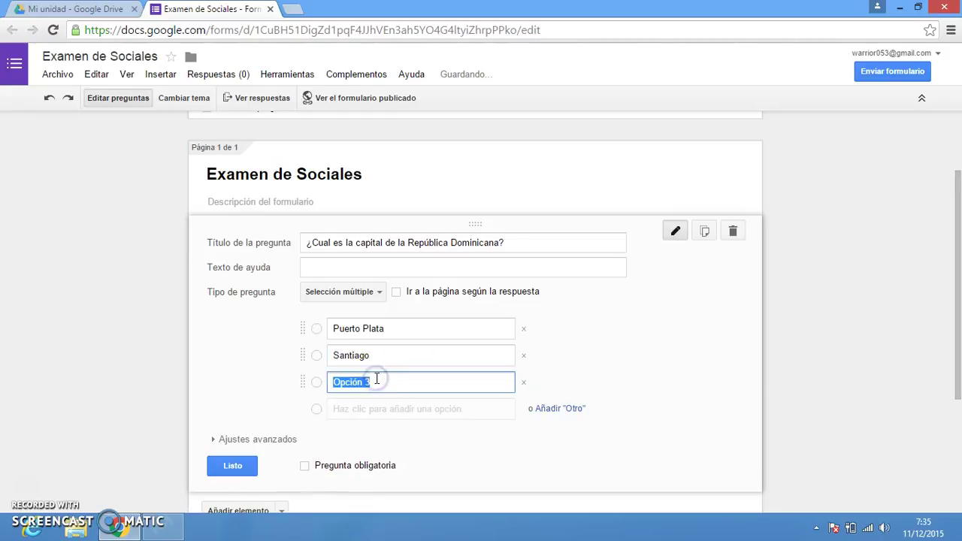
{"action": "type", "text": "Barah"}
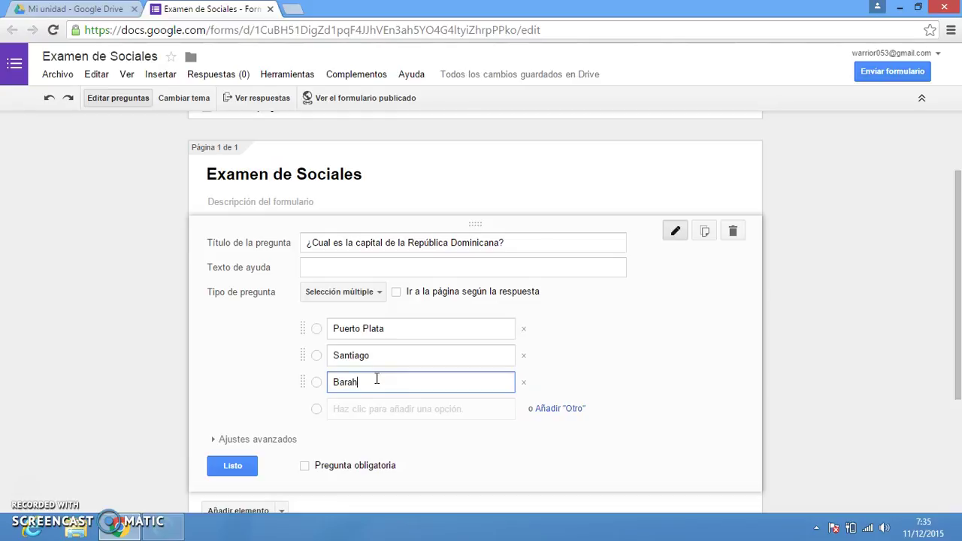
{"action": "type", "text": "ona"}
{"action": "left_click", "coordinate": [369, 409]}
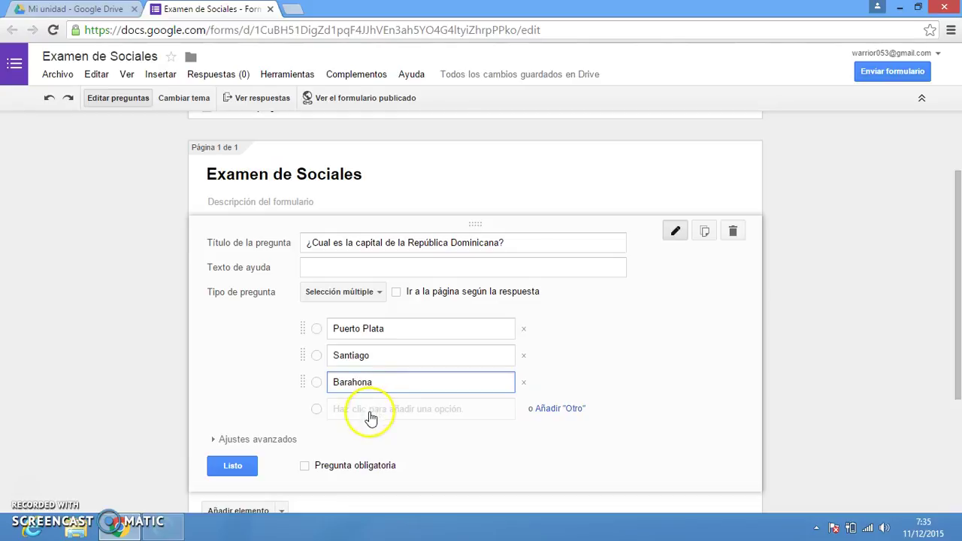
{"action": "type", "text": "San"}
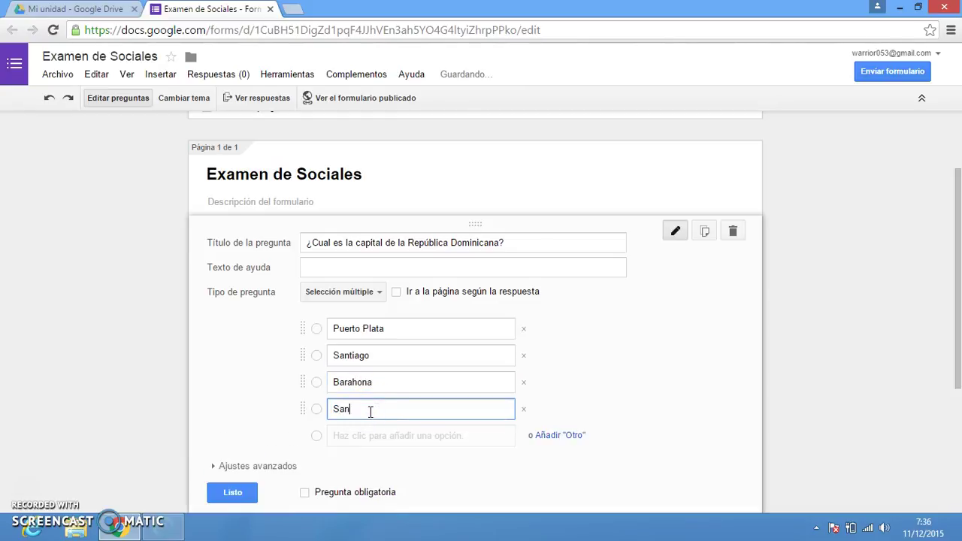
{"action": "type", "text": "to Domingo"}
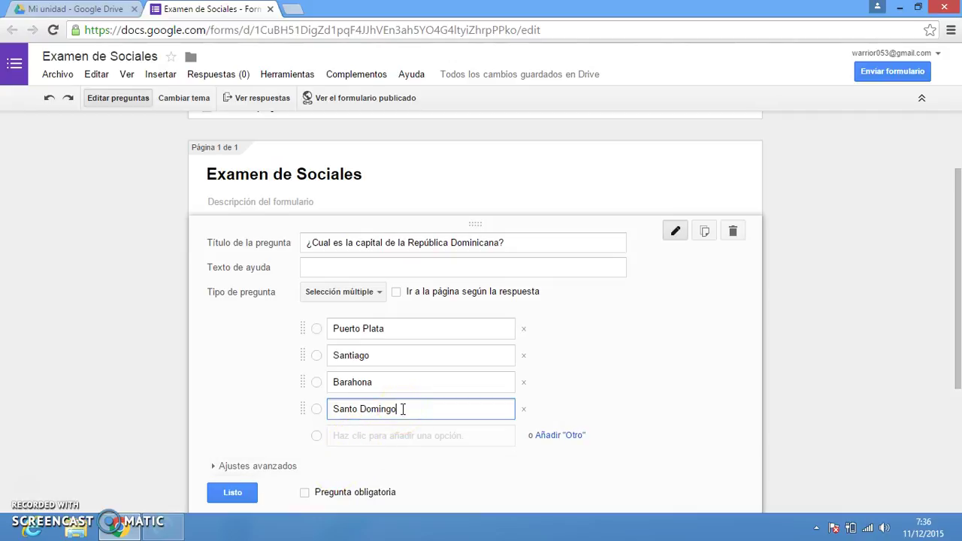
{"action": "left_click", "coordinate": [306, 494]}
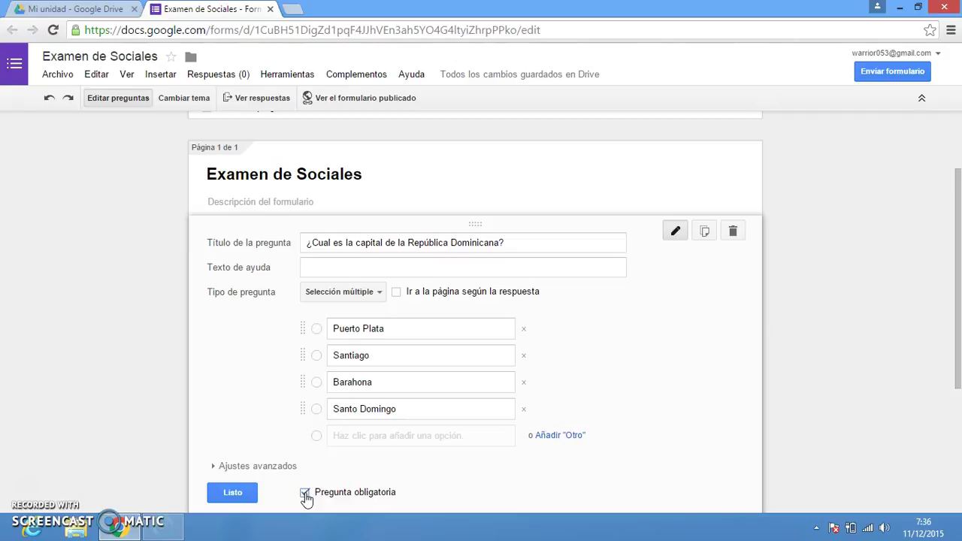
{"action": "left_click", "coordinate": [231, 491]}
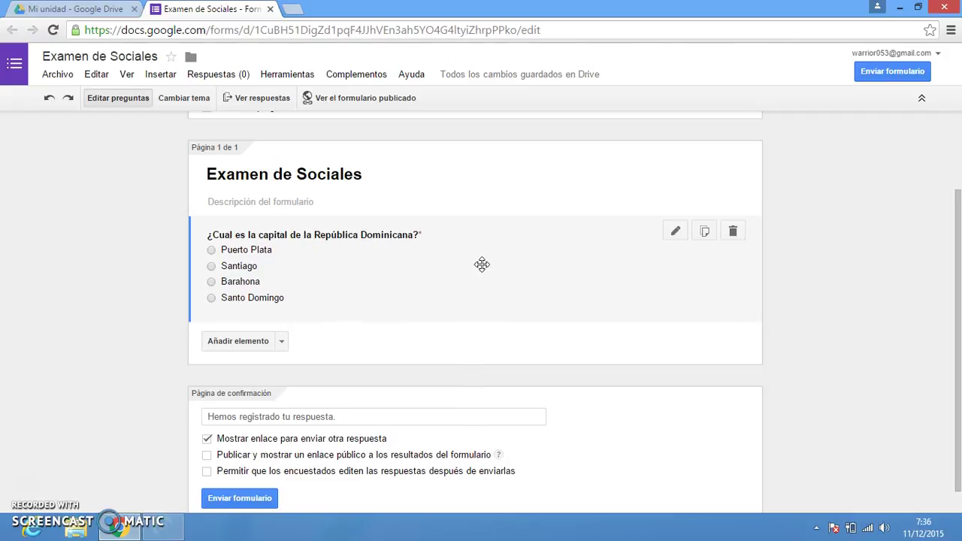
Step: Duplicate the capital question and title the copy "¿Donde se encuentra el teleferico de la República Dominicana?"
{"action": "left_click", "coordinate": [704, 232]}
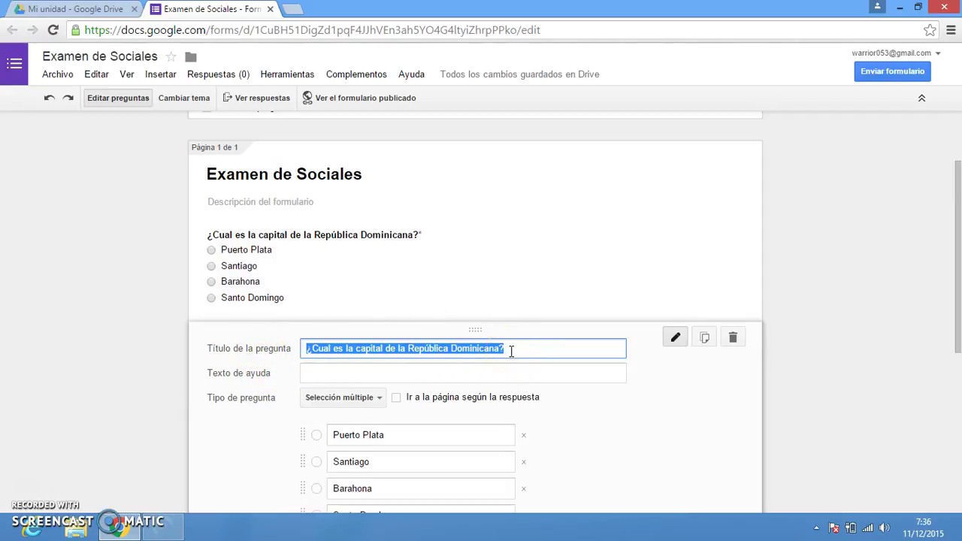
{"action": "type", "text": "¿"}
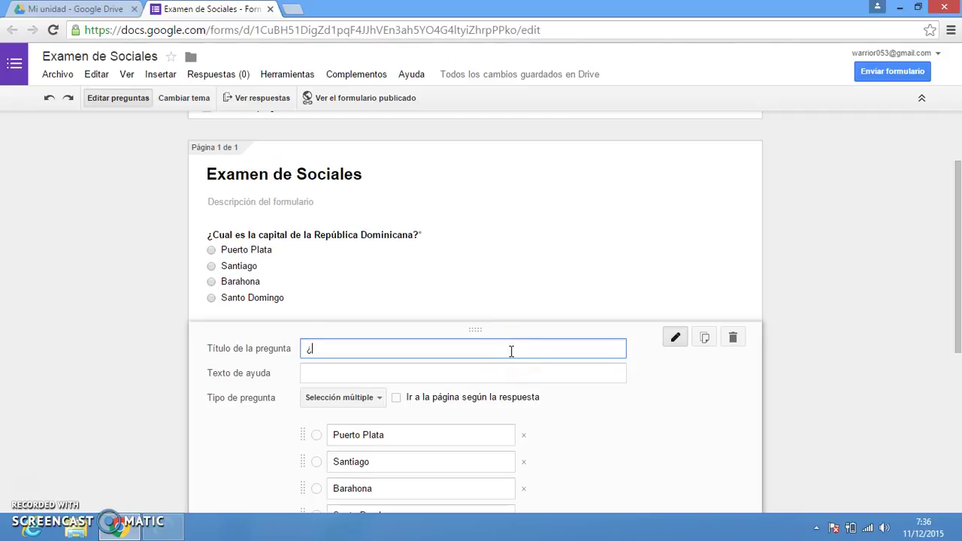
{"action": "type", "text": "Donde se encuentr"}
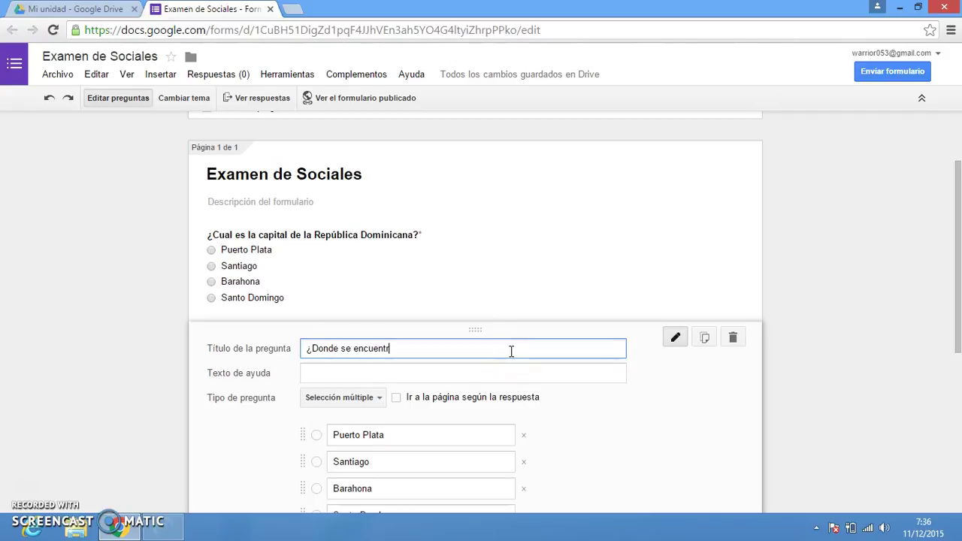
{"action": "type", "text": "a el teleferico de "}
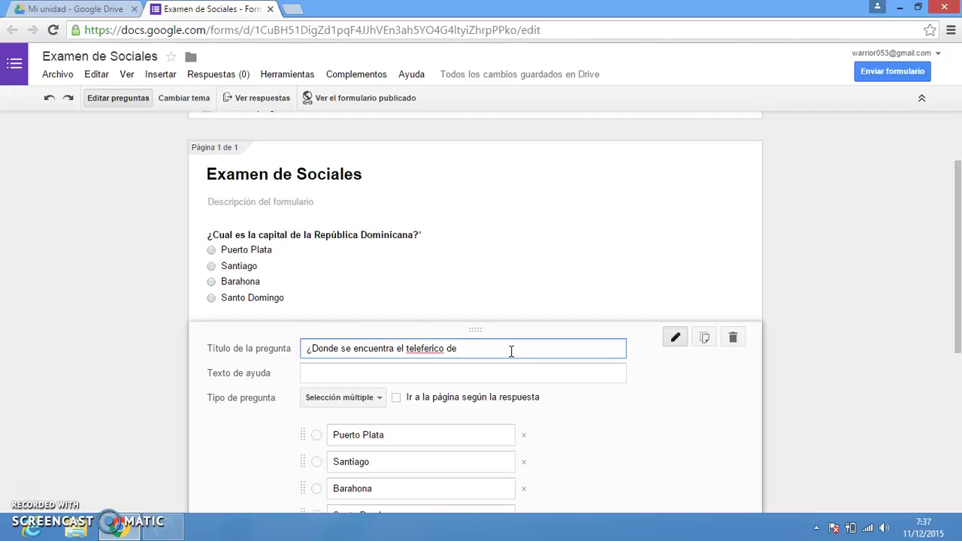
{"action": "type", "text": "la República?Dominicana?"}
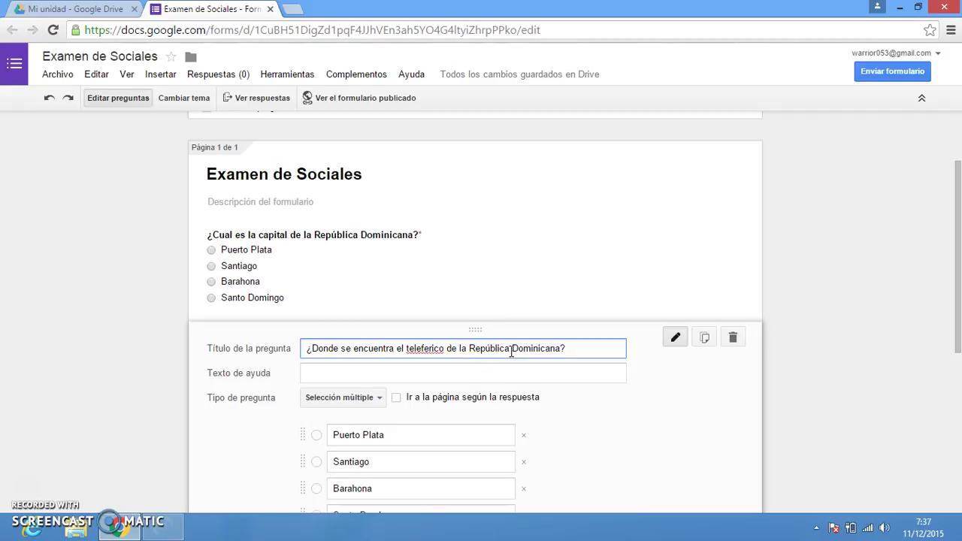
Step: Correct the misspelled word in the second question's title to the suggested spelling "teleférico"
{"action": "left_click", "coordinate": [435, 348]}
{"action": "right_click", "coordinate": [426, 350]}
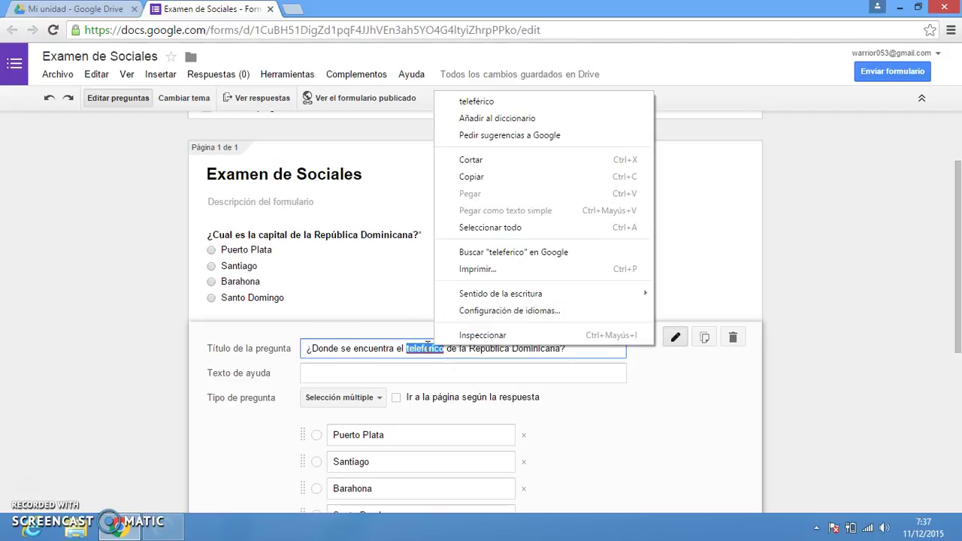
{"action": "left_click", "coordinate": [468, 103]}
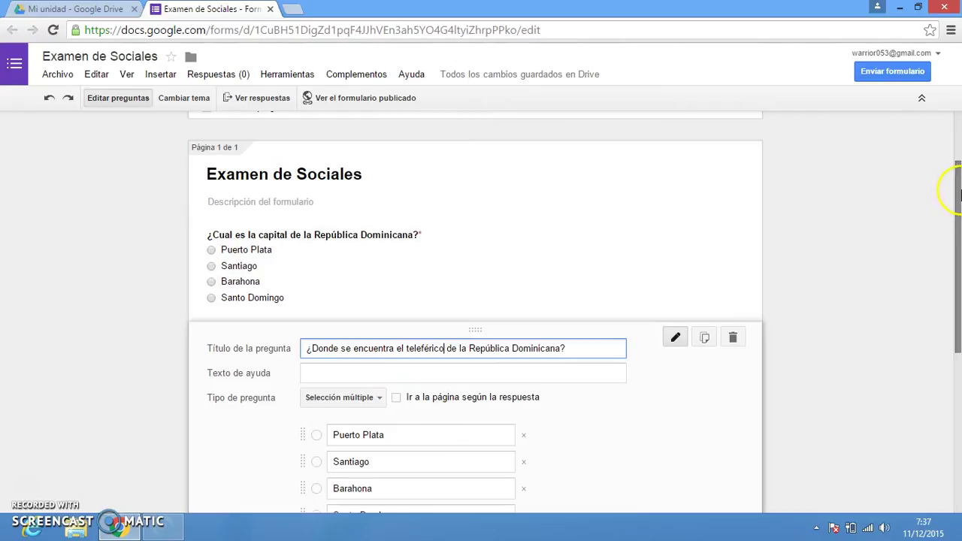
Step: Replace the first two answer options of the teleférico question with "Moca" and "Neiba"
{"action": "left_click_drag", "start_coordinate": [954, 188], "coordinate": [944, 225]}
{"action": "scroll", "coordinate": [915, 247], "scroll_direction": "down", "scroll_amount": 1}
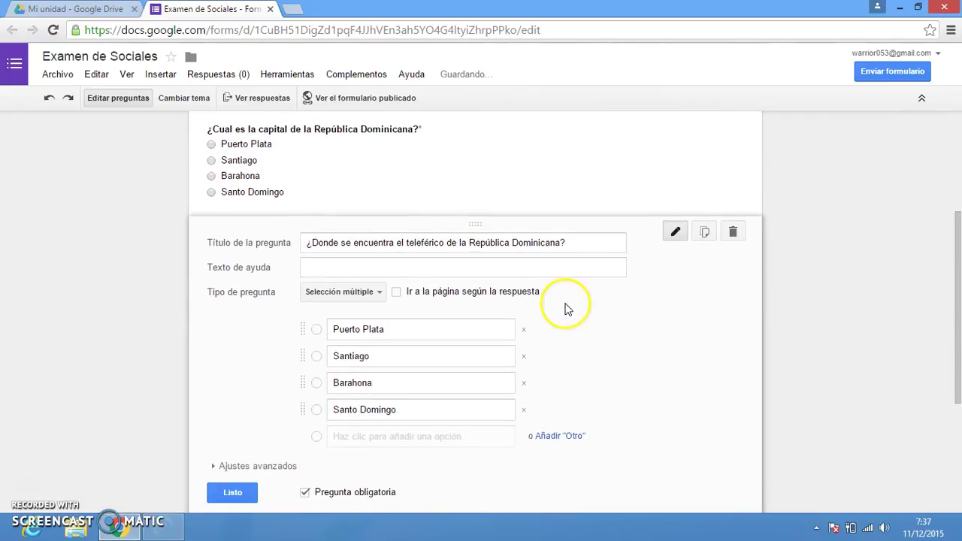
{"action": "left_click", "coordinate": [412, 333]}
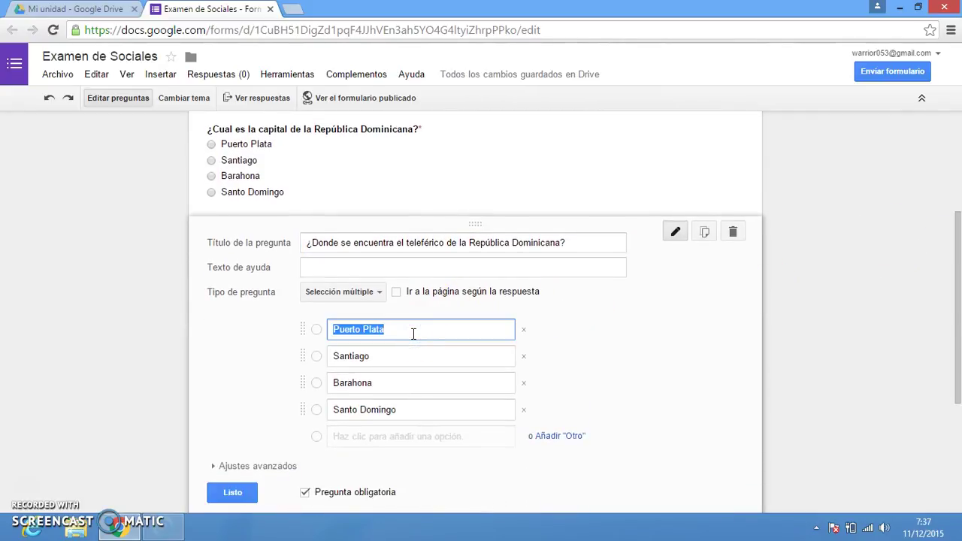
{"action": "type", "text": "Moca"}
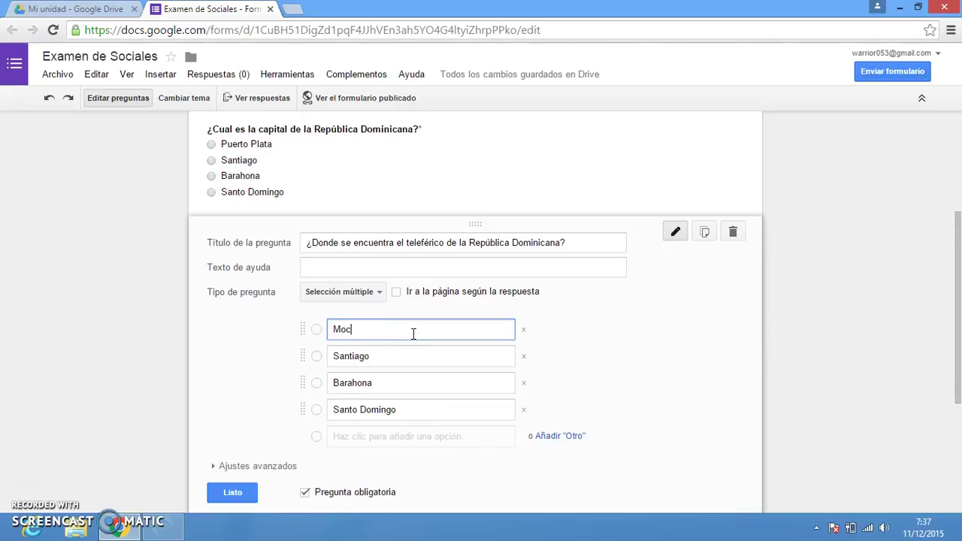
{"action": "left_click", "coordinate": [406, 355]}
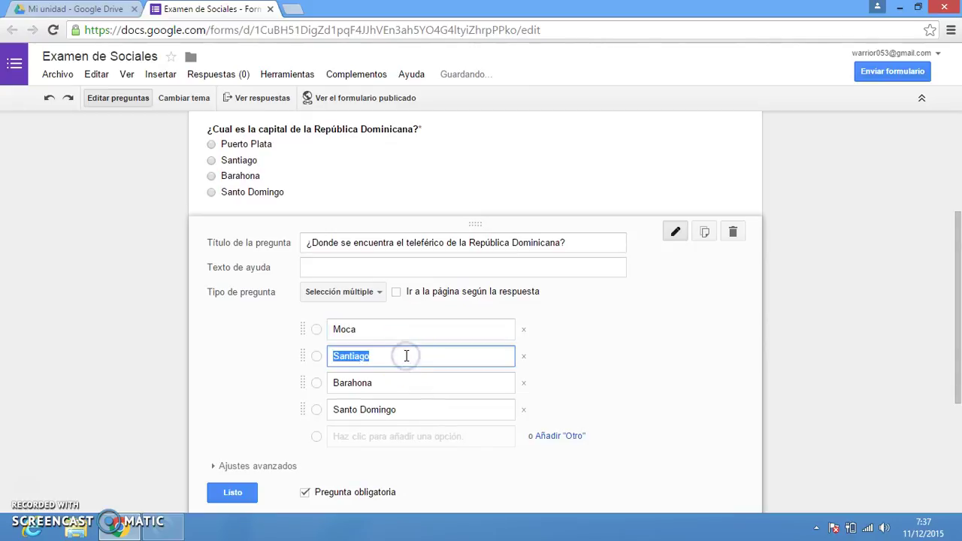
{"action": "type", "text": "Neiba"}
Step: Change the third and fourth options to "Puerto Plata" and "Azua", and finish editing the teleférico question
{"action": "left_click", "coordinate": [387, 385]}
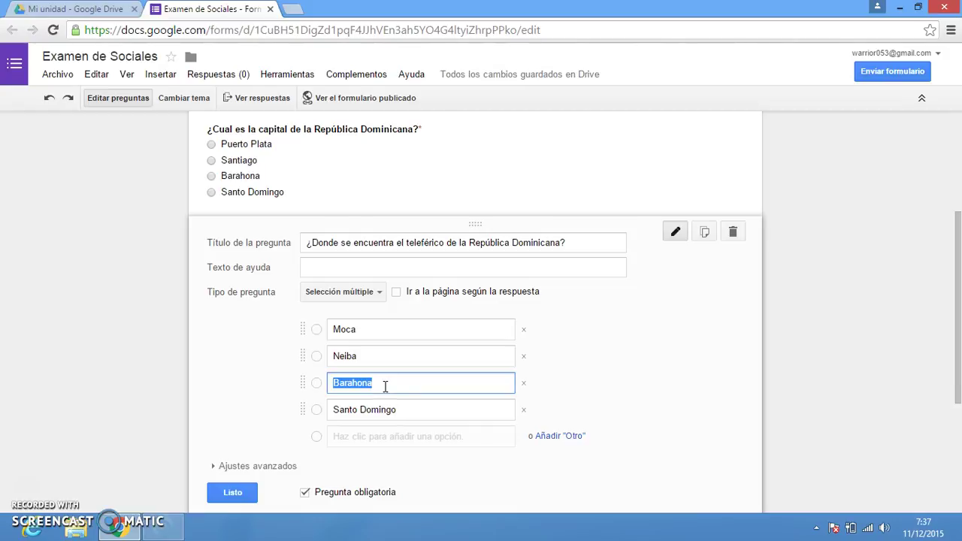
{"action": "type", "text": "Puerto Plata"}
{"action": "triple_click", "coordinate": [389, 409]}
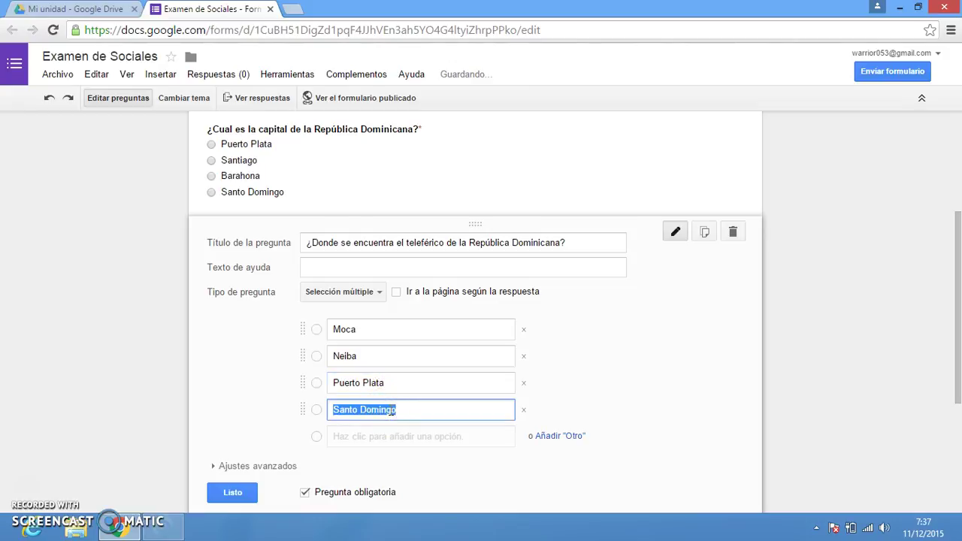
{"action": "type", "text": "Azua"}
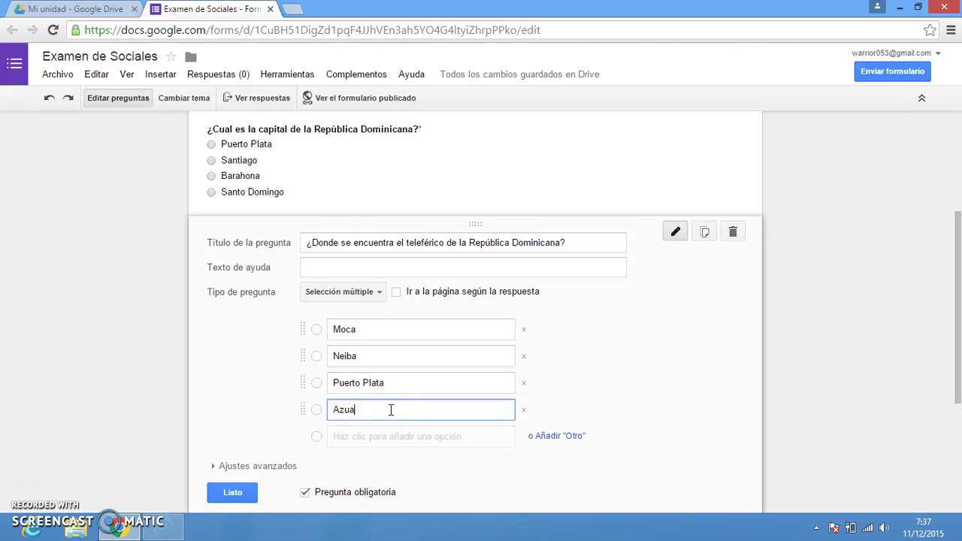
{"action": "left_click", "coordinate": [233, 492]}
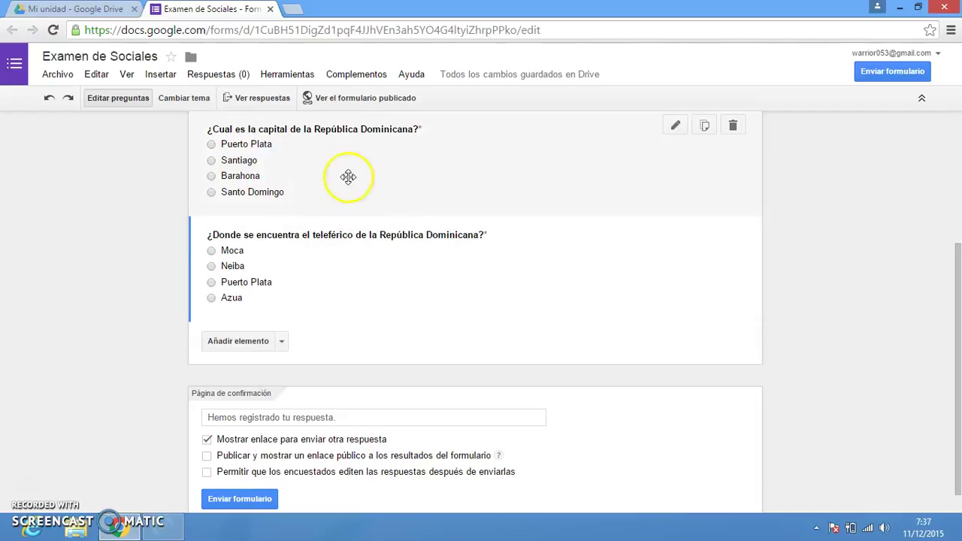
Step: Preview the published form with both questions and return to the form editor
{"action": "scroll", "coordinate": [959, 267], "scroll_direction": "up", "scroll_amount": 1}
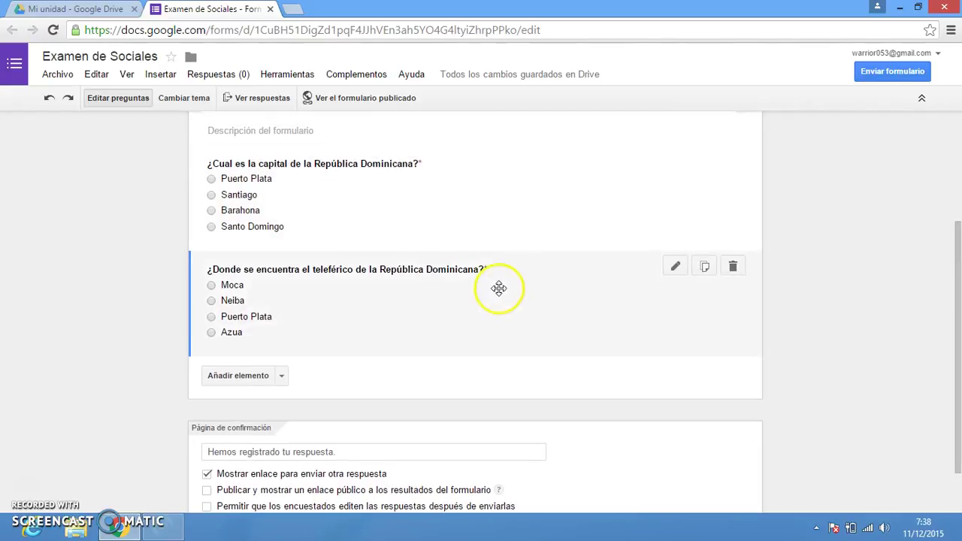
{"action": "left_click", "coordinate": [342, 99]}
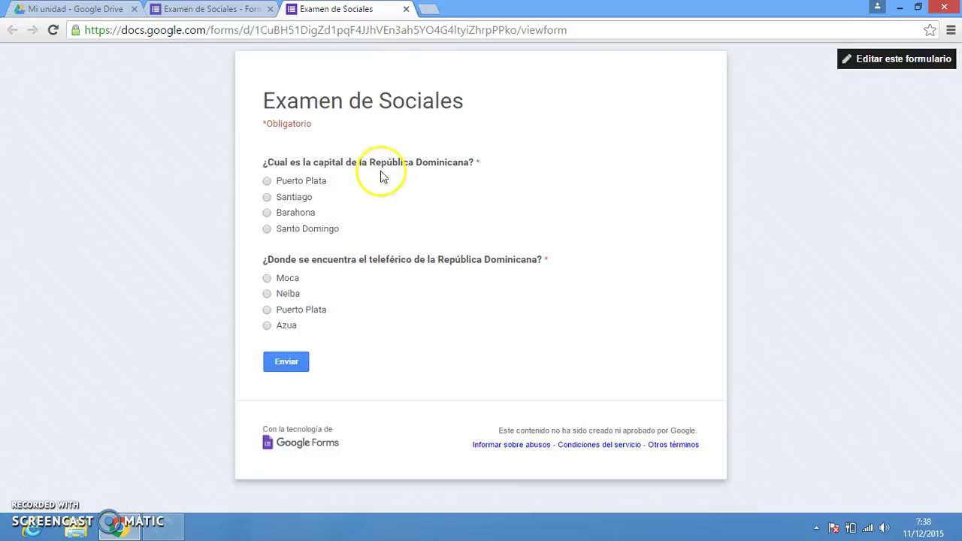
{"action": "left_click", "coordinate": [406, 9]}
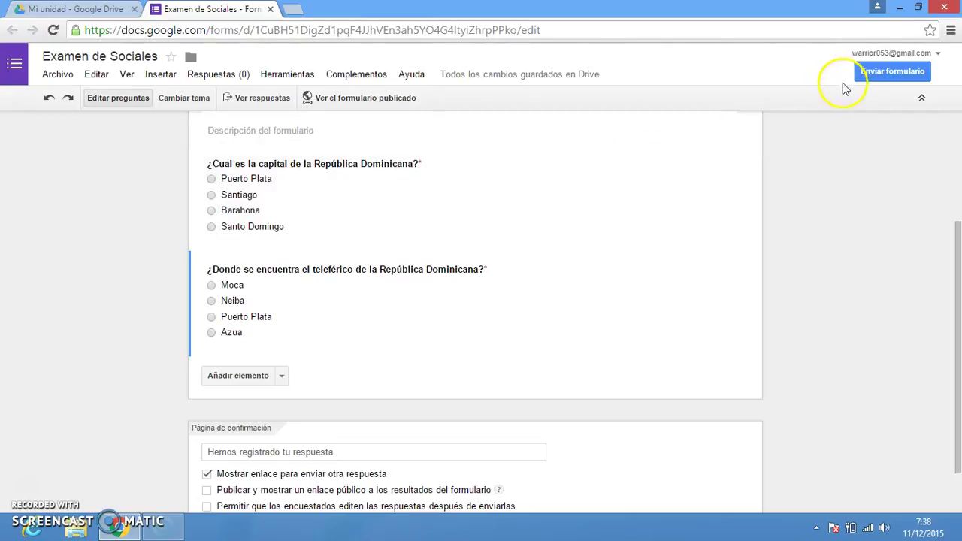
Step: Examine the form's sharing link and e-mail sending options, and close them without sending the form
{"action": "left_click", "coordinate": [865, 78]}
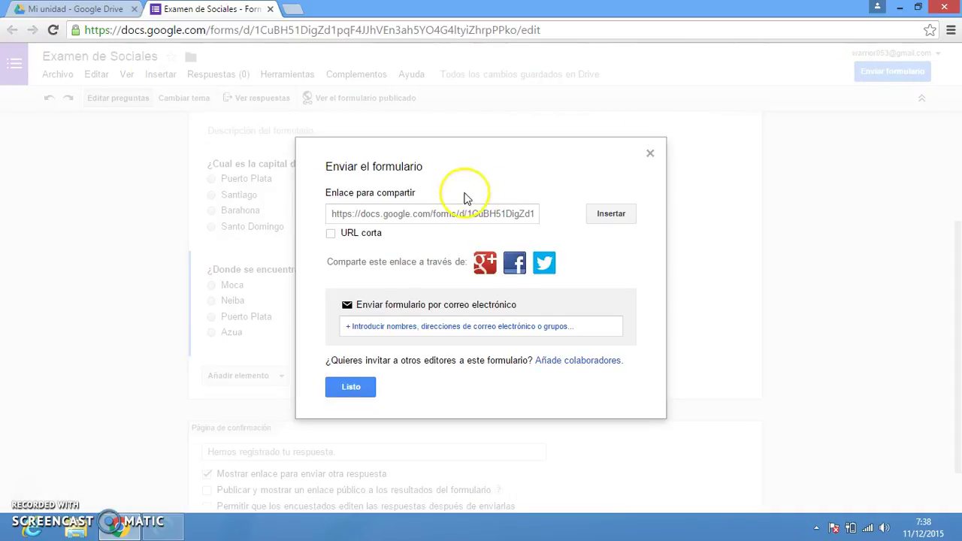
{"action": "left_click", "coordinate": [333, 214]}
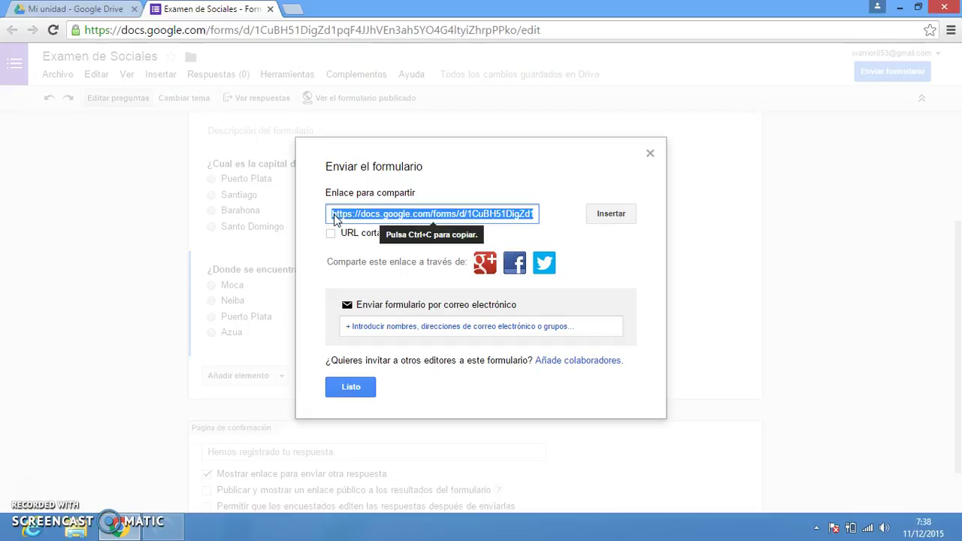
{"action": "left_click_drag", "start_coordinate": [335, 218], "coordinate": [392, 264]}
{"action": "left_click", "coordinate": [380, 326]}
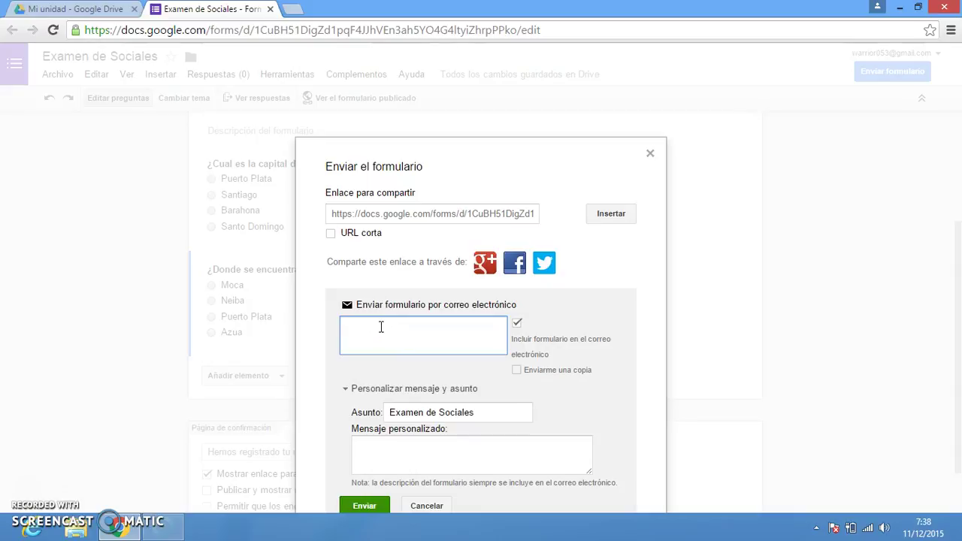
{"action": "left_click_drag", "start_coordinate": [381, 326], "coordinate": [622, 175]}
{"action": "left_click", "coordinate": [650, 154]}
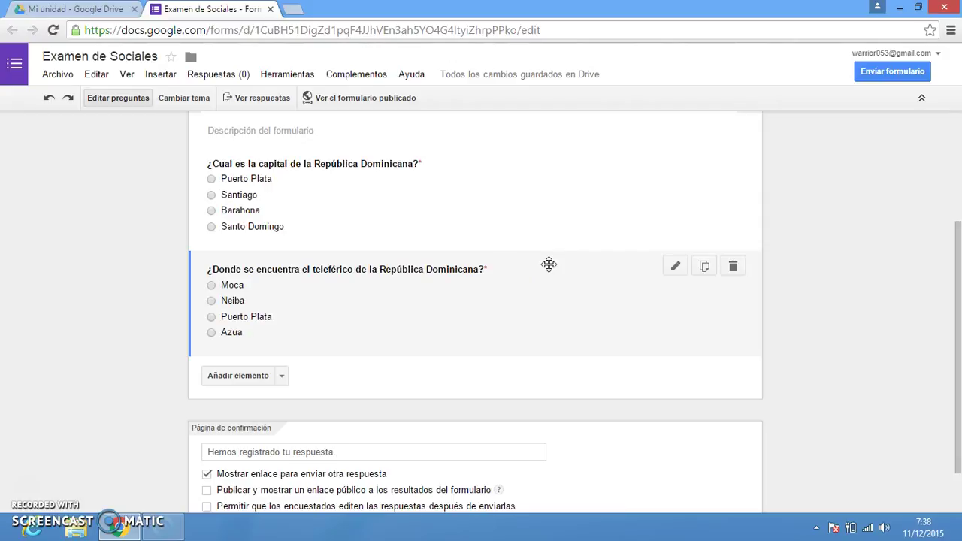
{"action": "left_click", "coordinate": [543, 244]}
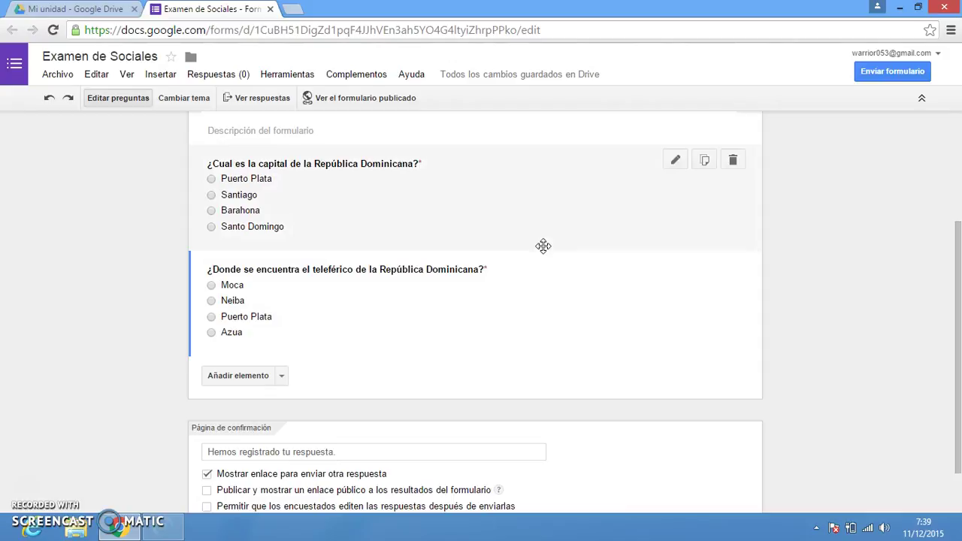